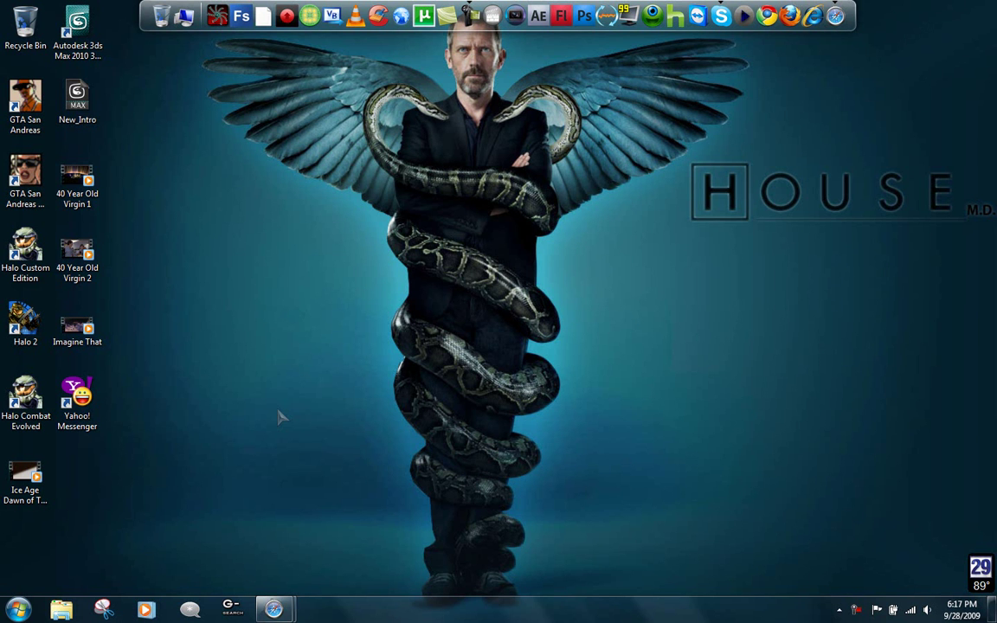
Switch to the More Followers site in Safari, try its Skype status button and dismiss the information dialog.
{"action": "mouse_move", "coordinate": [273, 609]}
{"action": "left_click", "coordinate": [200, 524]}
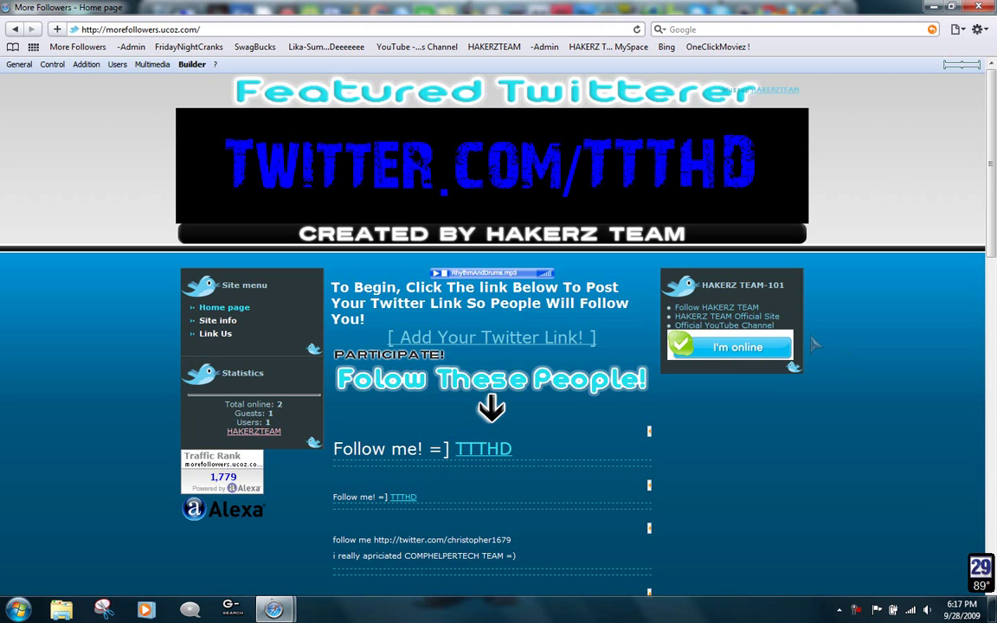
{"action": "left_click", "coordinate": [706, 351]}
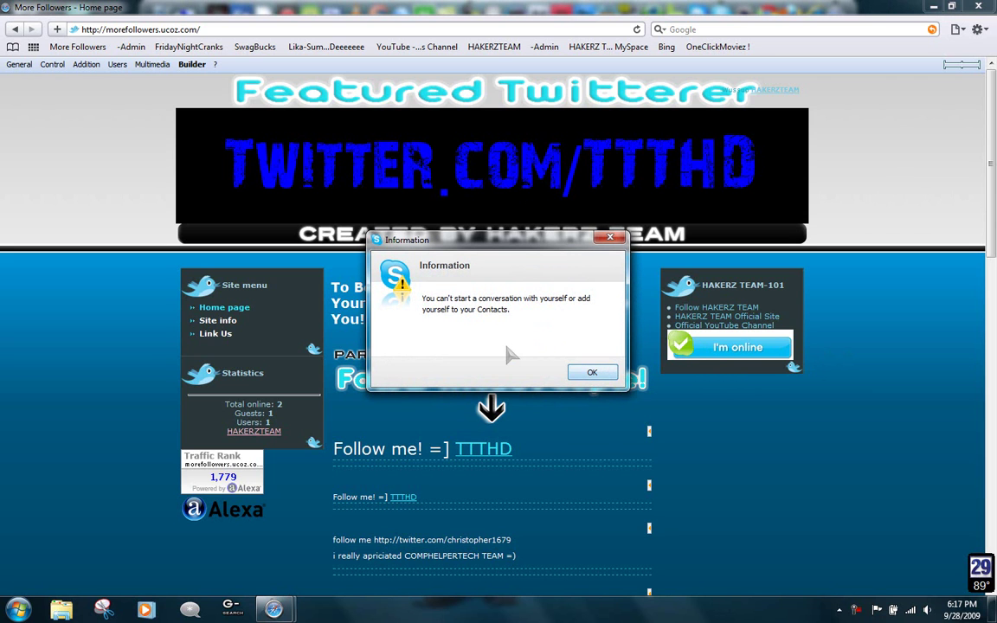
{"action": "left_click", "coordinate": [592, 373]}
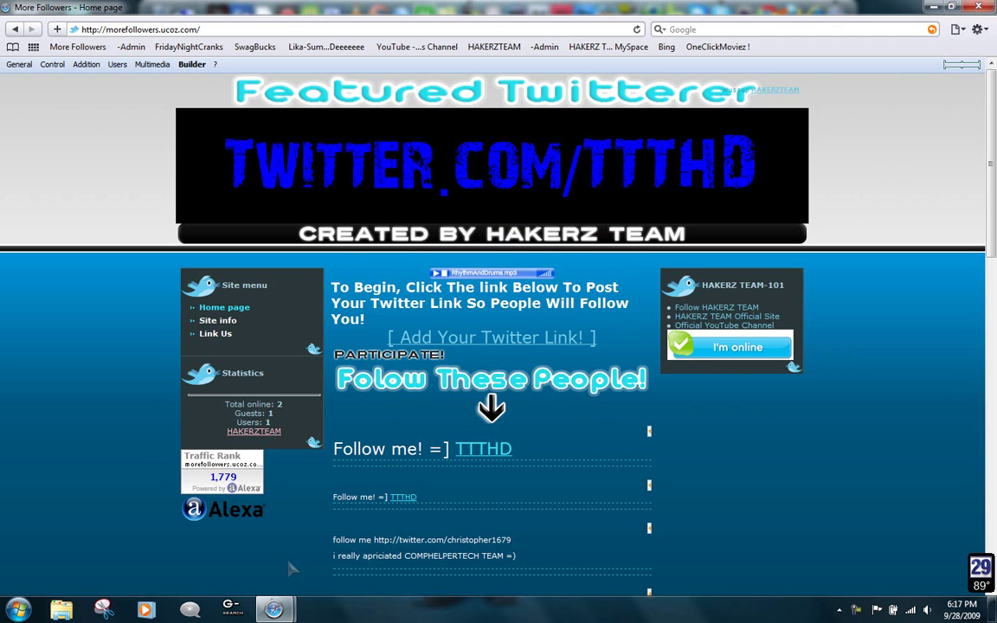
Switch to the Share Skype with a friend page and open the related Buttons page.
{"action": "mouse_move", "coordinate": [274, 611]}
{"action": "left_click", "coordinate": [301, 482]}
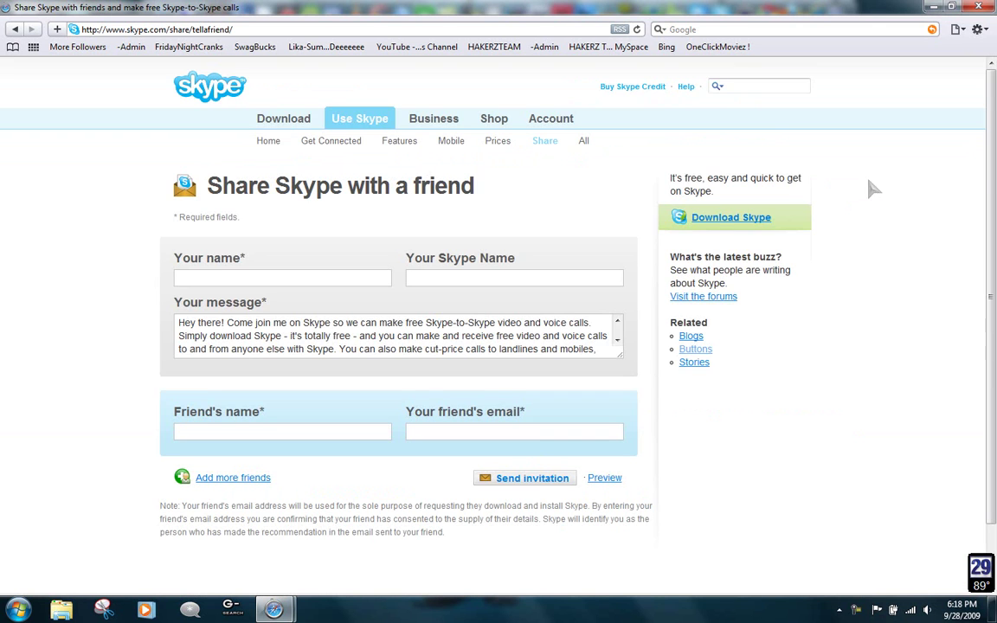
{"action": "scroll", "coordinate": [682, 275], "scroll_direction": "down", "scroll_amount": 2}
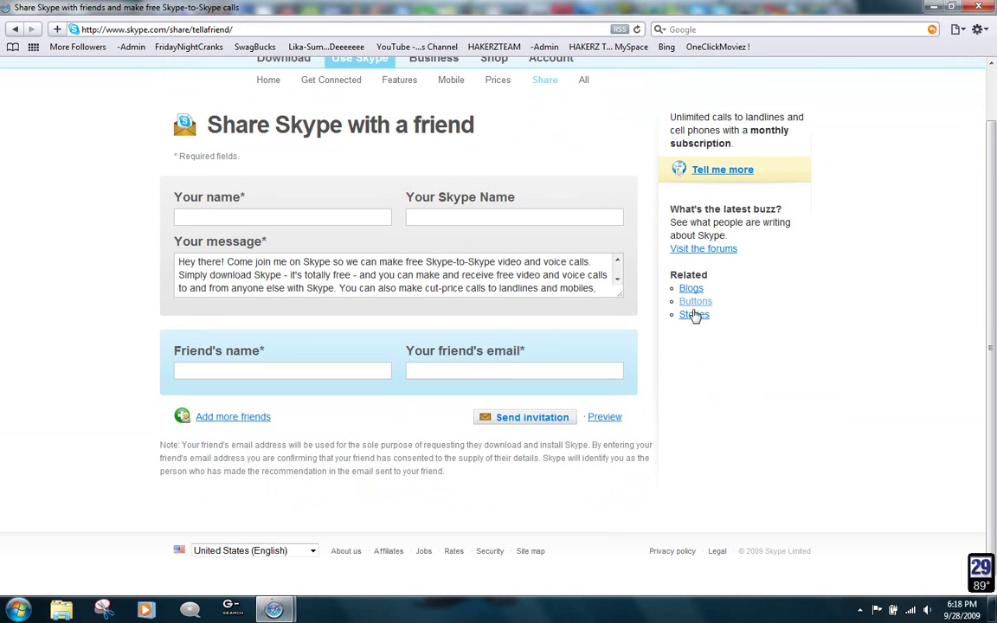
{"action": "left_click", "coordinate": [696, 303]}
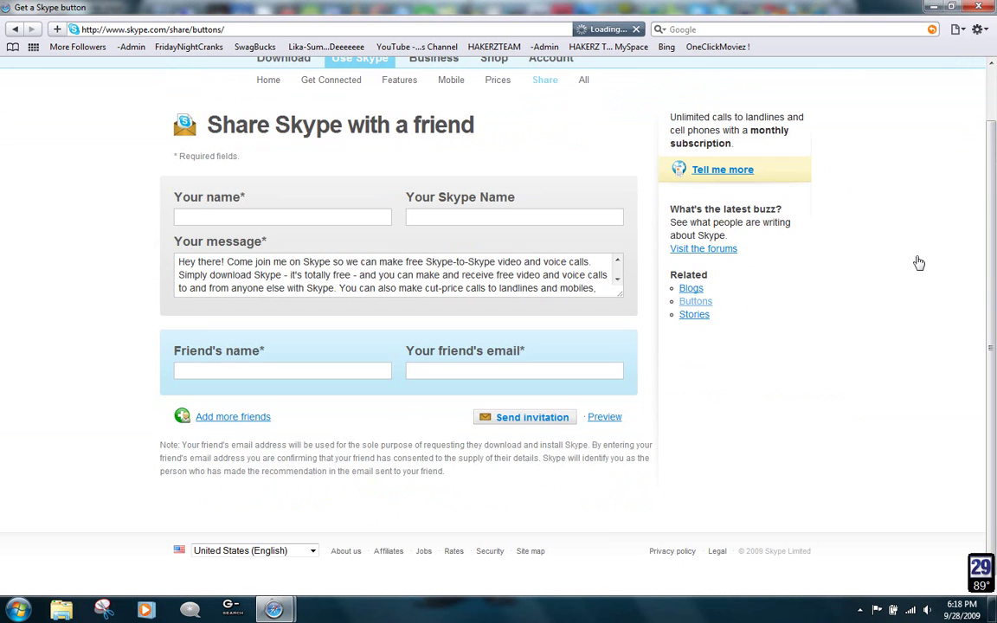
Enter the account's Skype Name and choose the blue rectangular button style with status.
{"action": "scroll", "coordinate": [995, 169], "scroll_direction": "down", "scroll_amount": 5}
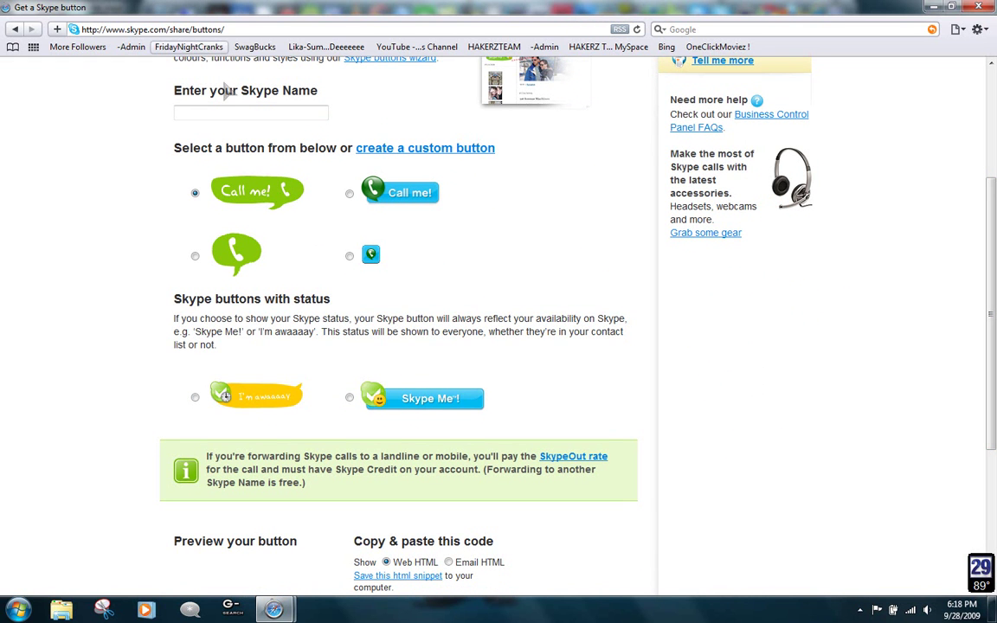
{"action": "type", "text": "hem"}
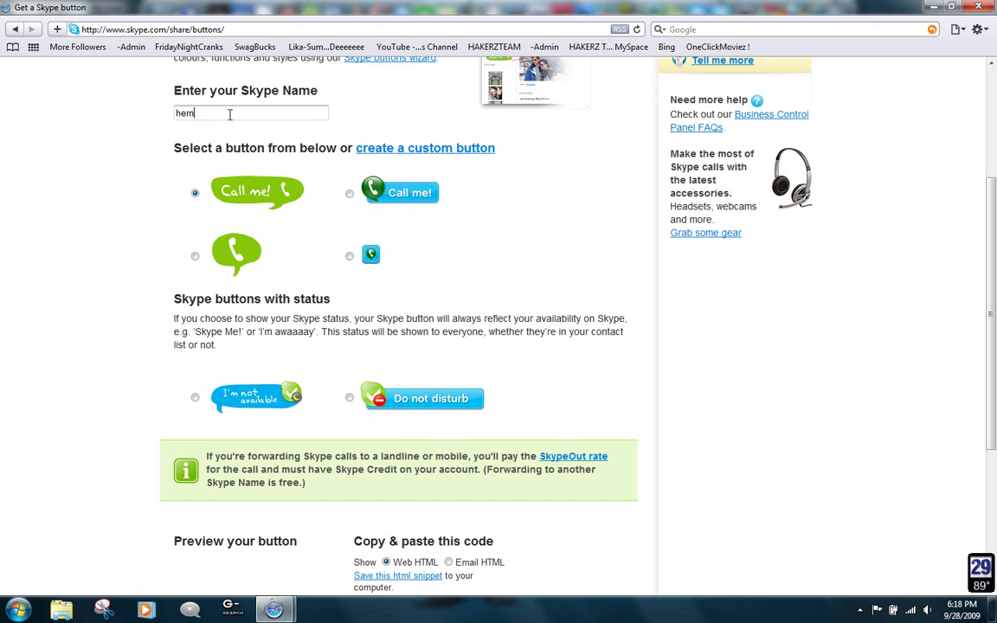
{"action": "type", "text": "anordaz"}
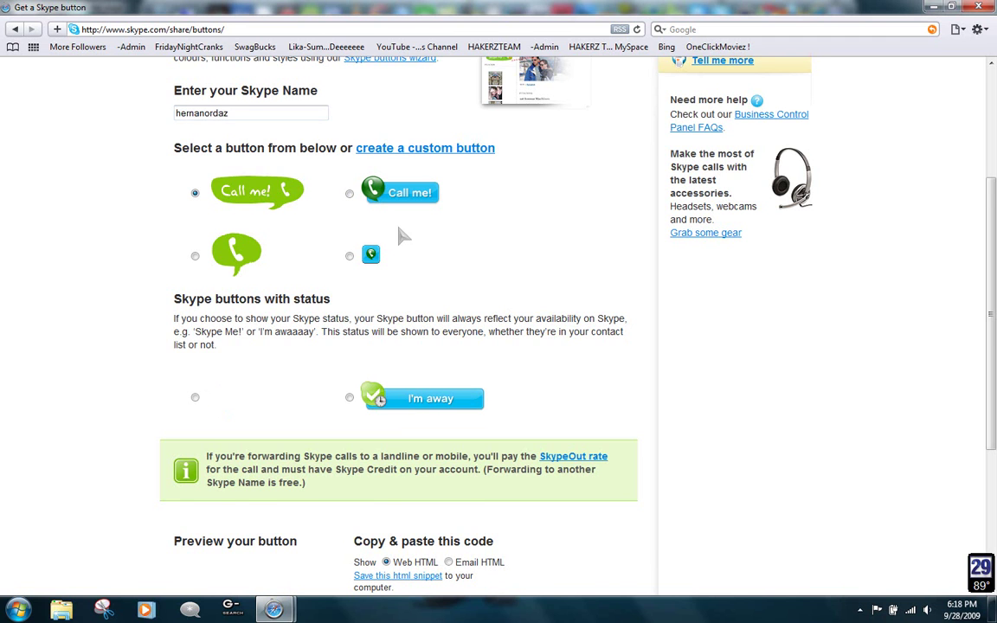
{"action": "scroll", "coordinate": [634, 343], "scroll_direction": "down", "scroll_amount": 1}
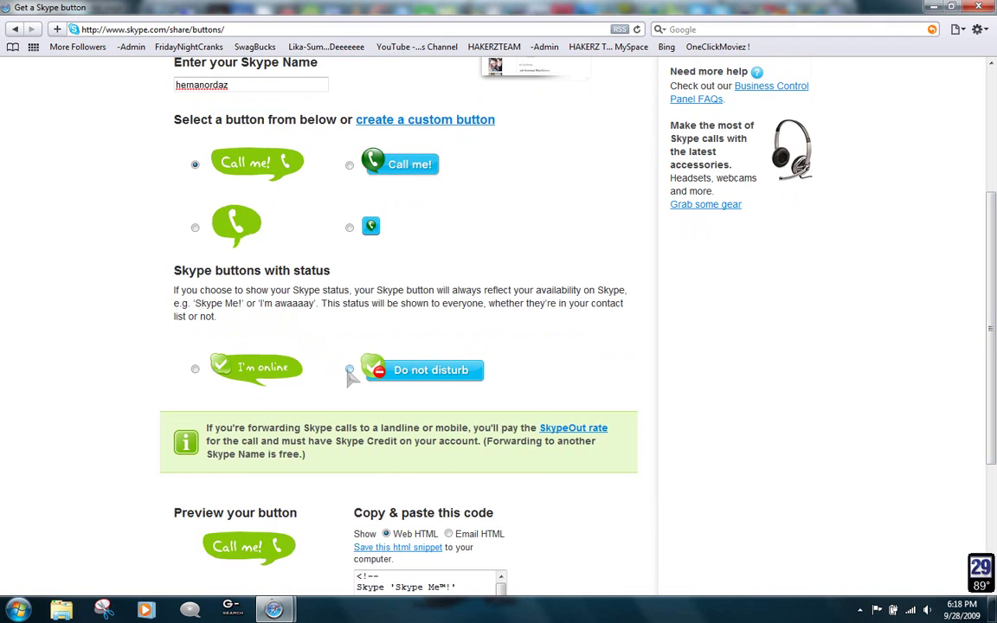
{"action": "left_click", "coordinate": [349, 370]}
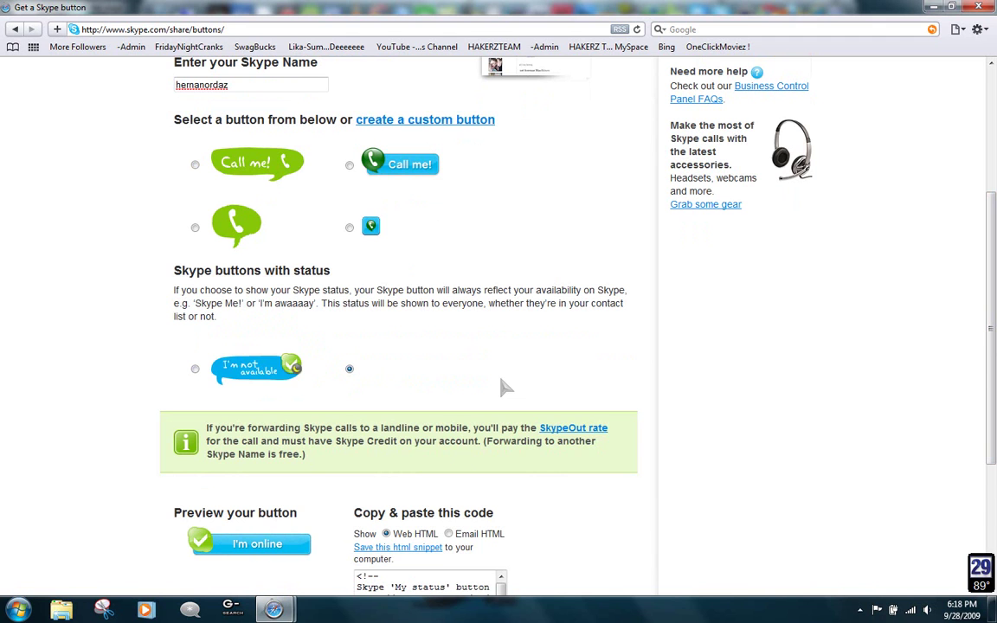
Look through the generated code, try the balloon-style status button, and return to the blue rectangular style.
{"action": "scroll", "coordinate": [894, 329], "scroll_direction": "down", "scroll_amount": 3}
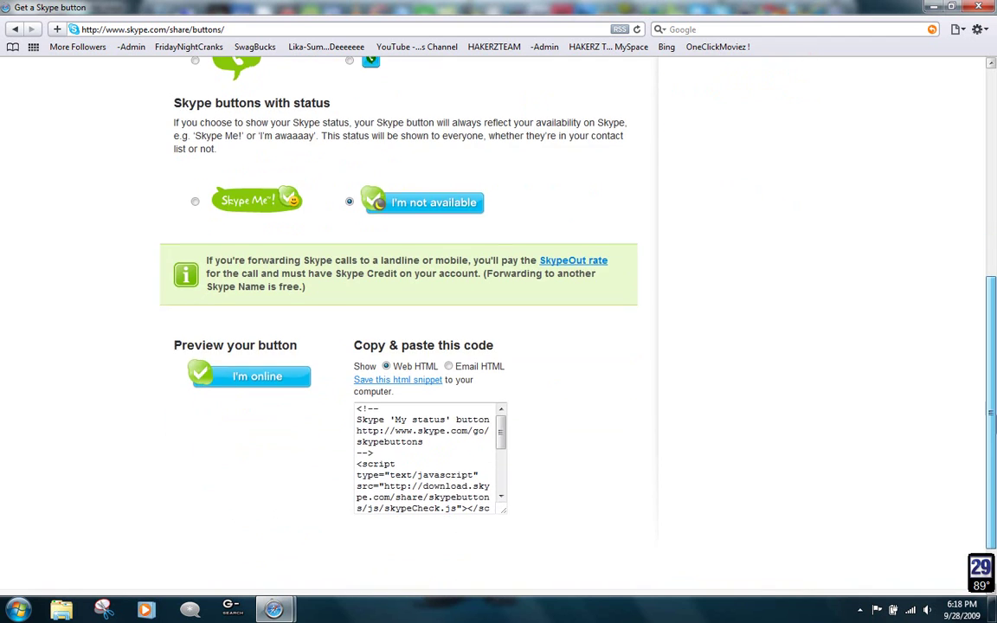
{"action": "scroll", "coordinate": [818, 389], "scroll_direction": "down", "scroll_amount": 2}
{"action": "scroll", "coordinate": [752, 300], "scroll_direction": "down", "scroll_amount": 1}
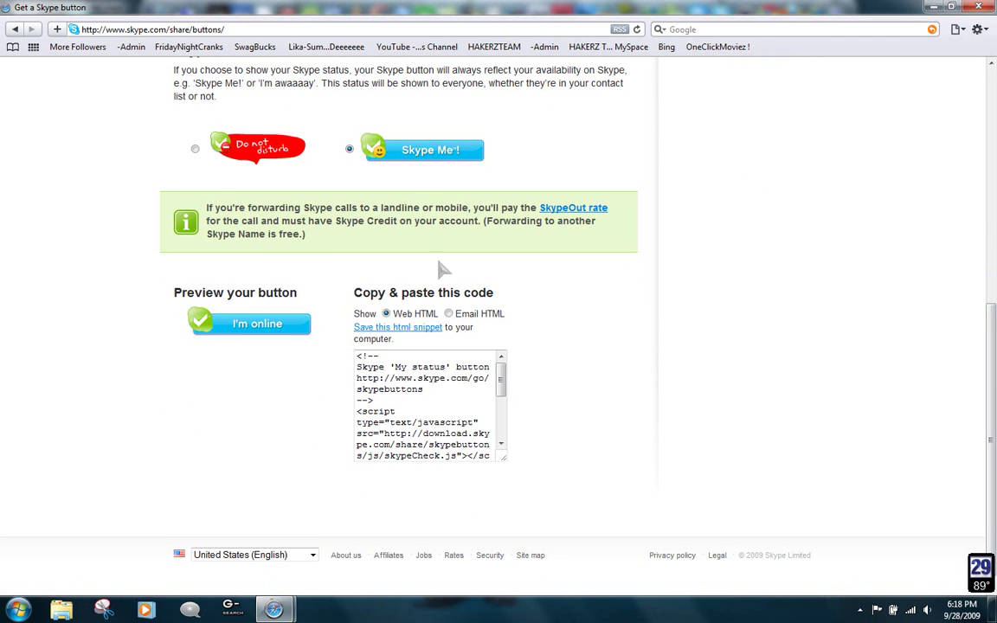
{"action": "left_click_drag", "start_coordinate": [500, 381], "coordinate": [501, 418]}
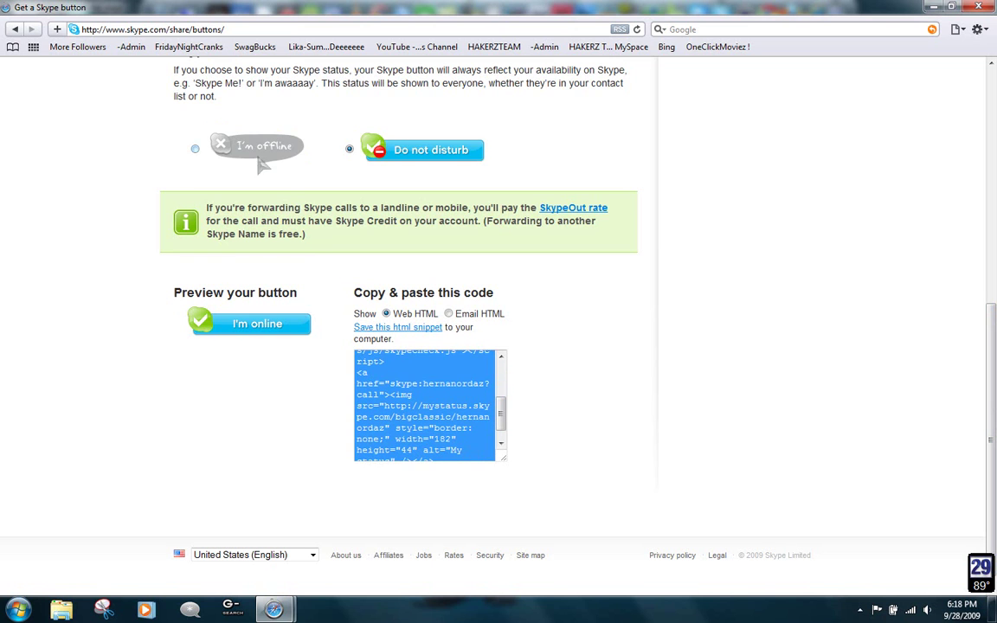
{"action": "left_click", "coordinate": [245, 152]}
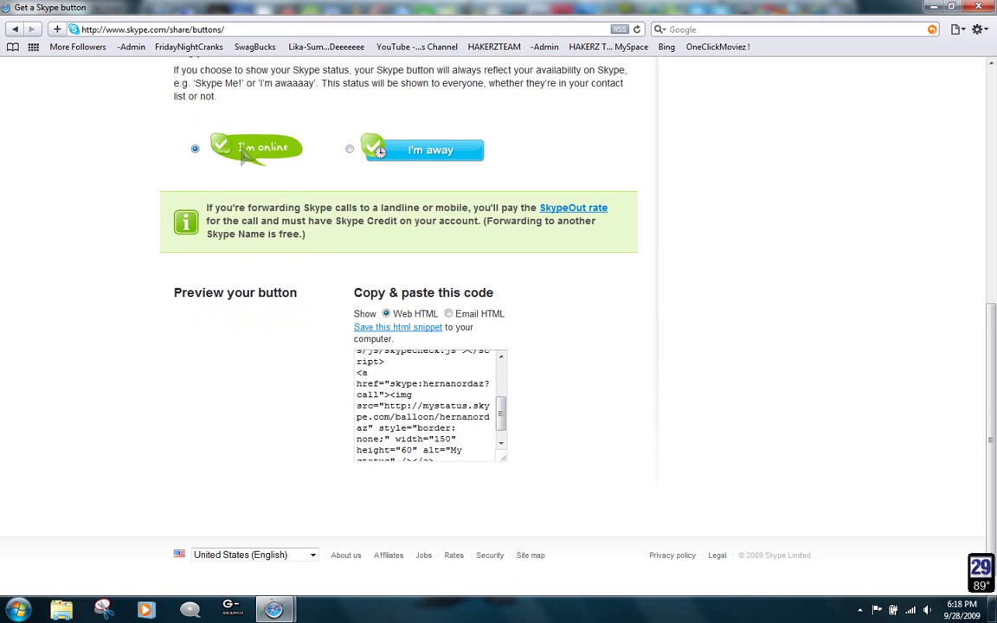
{"action": "left_click", "coordinate": [376, 159]}
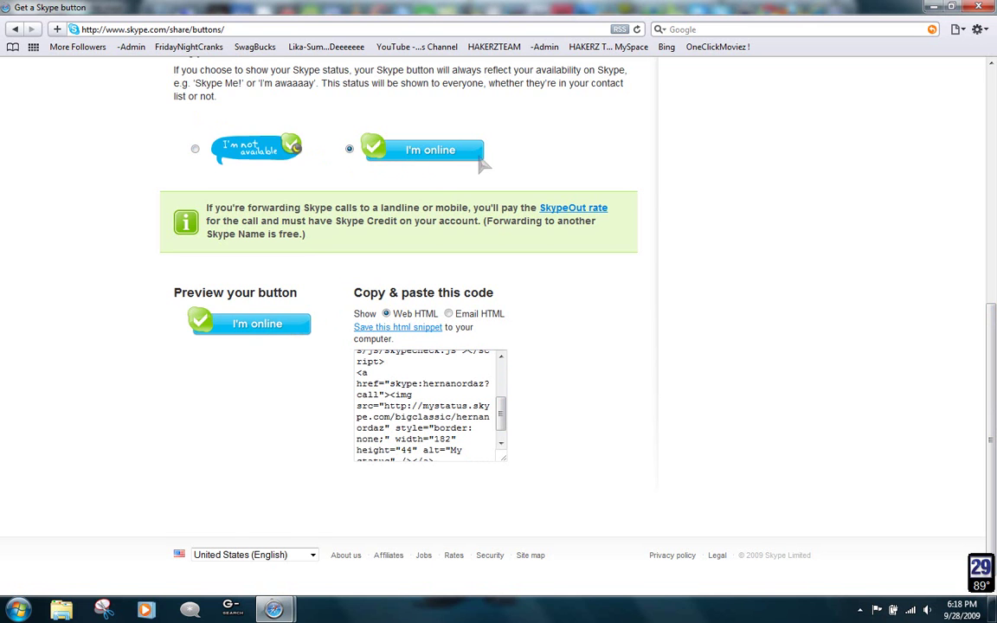
Copy the full Web HTML code of the blue status button to the clipboard.
{"action": "scroll", "coordinate": [768, 329], "scroll_direction": "down", "scroll_amount": 1}
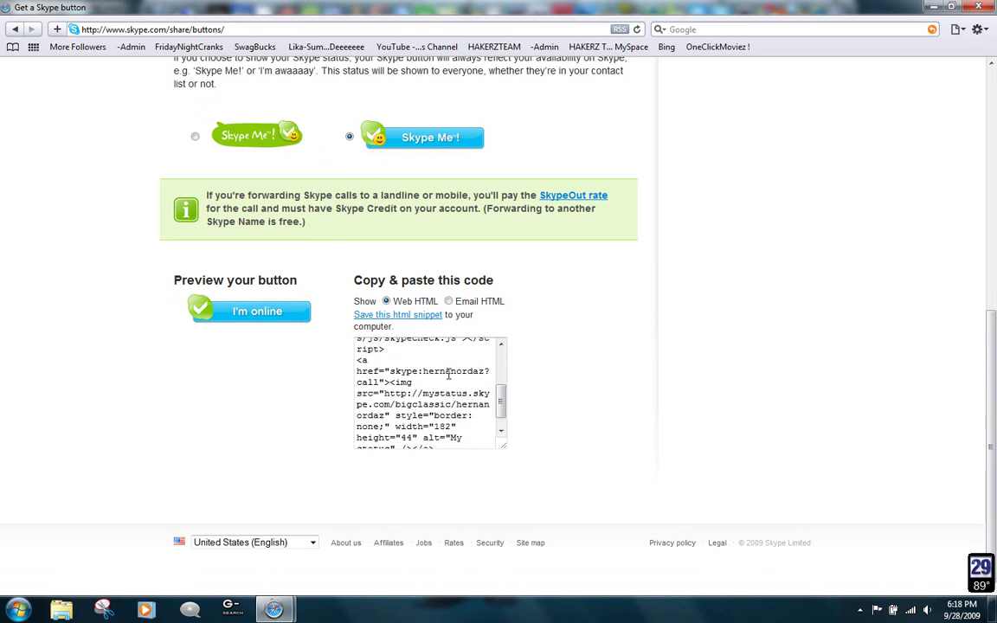
{"action": "left_click", "coordinate": [395, 378]}
{"action": "right_click", "coordinate": [397, 381]}
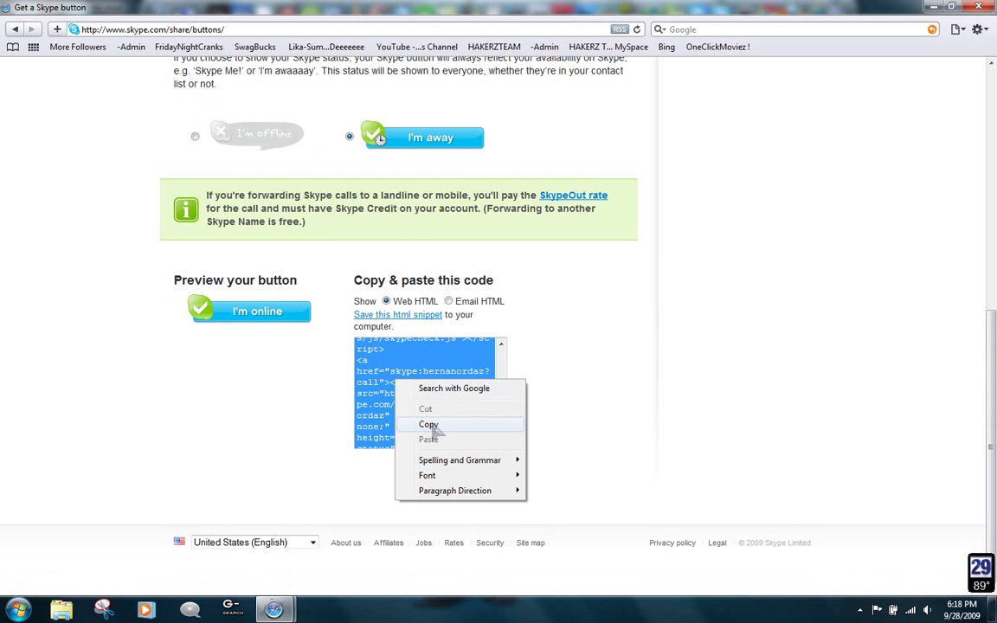
{"action": "left_click", "coordinate": [437, 425]}
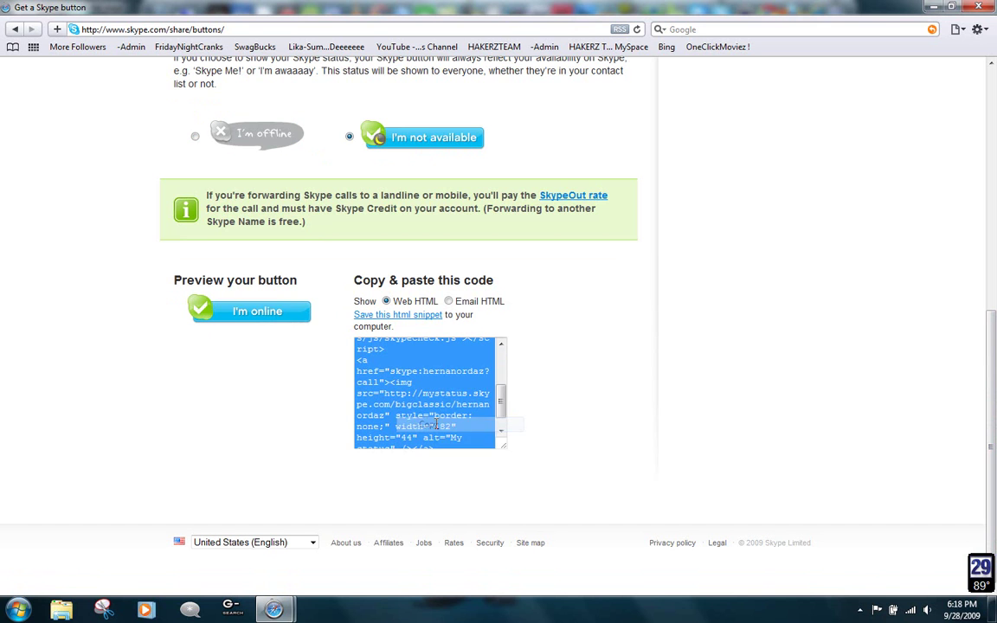
{"action": "left_click", "coordinate": [316, 439]}
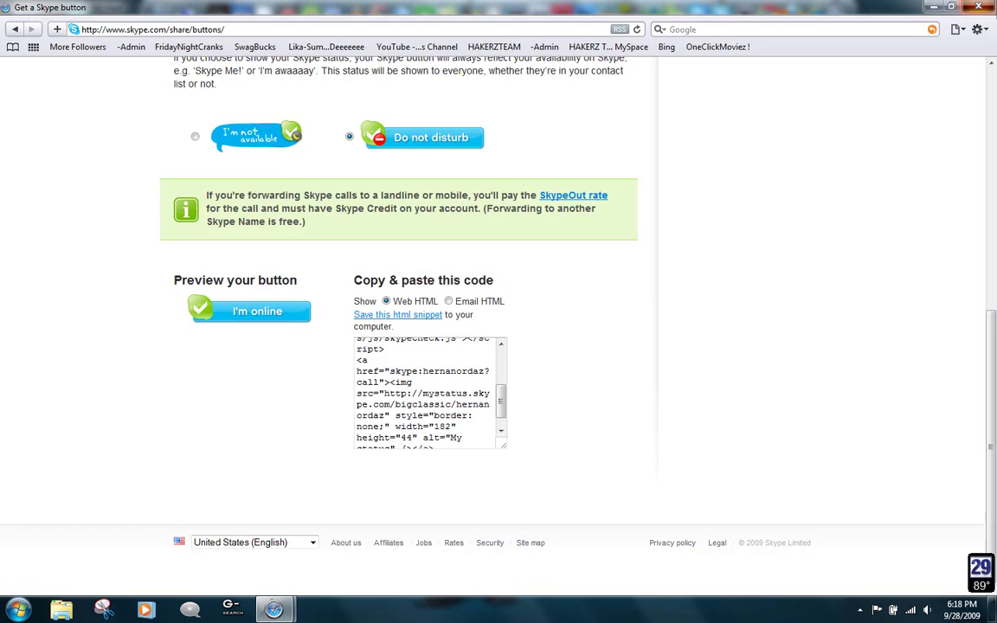
Return to the More Followers page, quit Skype, and reload the page to check the status button.
{"action": "left_click", "coordinate": [870, 8]}
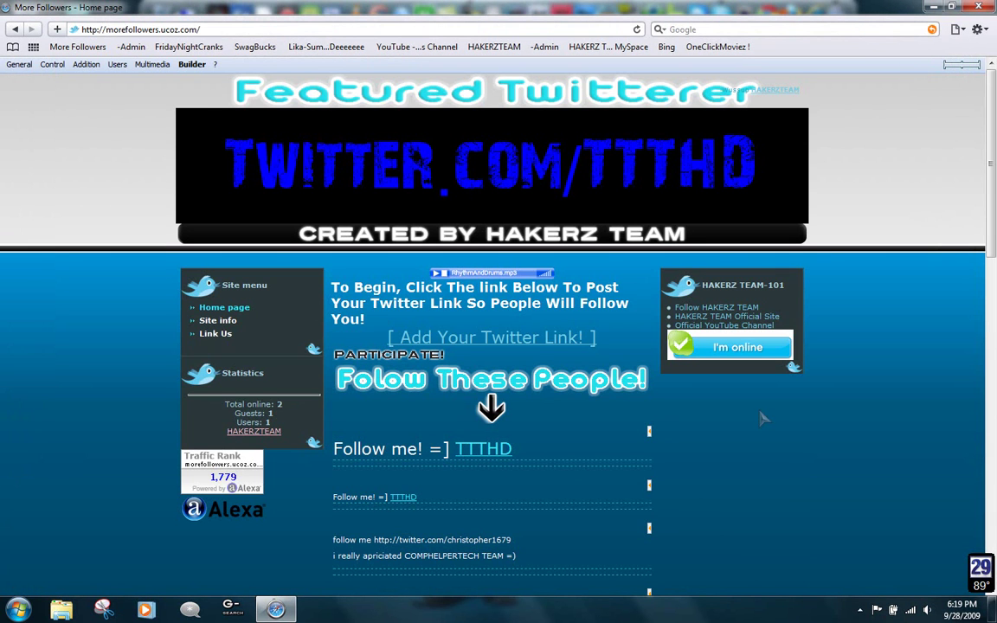
{"action": "left_click", "coordinate": [860, 609]}
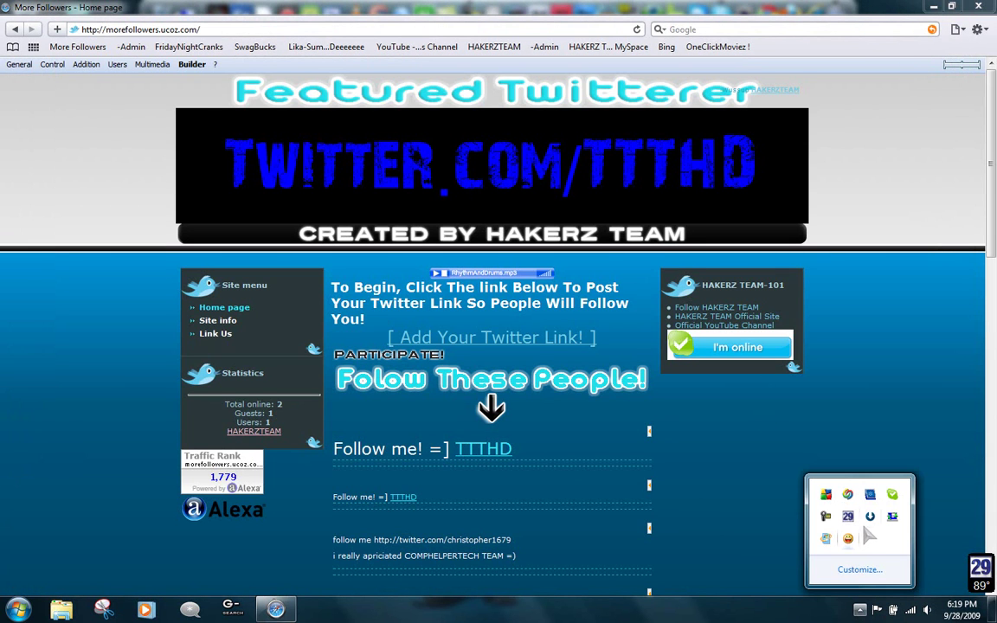
{"action": "right_click", "coordinate": [891, 494]}
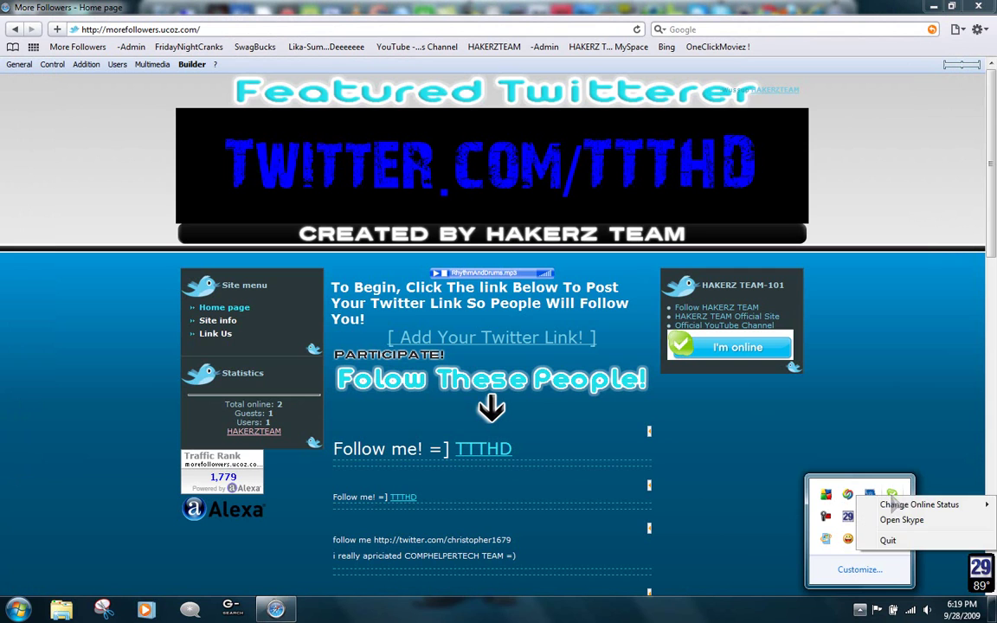
{"action": "left_click", "coordinate": [889, 540]}
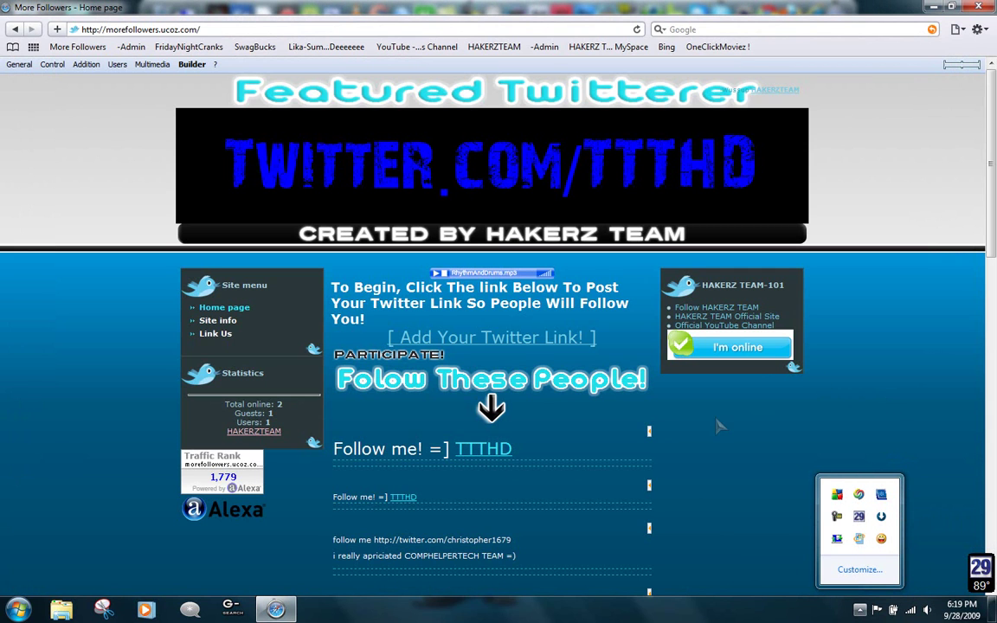
{"action": "left_click", "coordinate": [483, 28]}
{"action": "key", "text": "Return"}
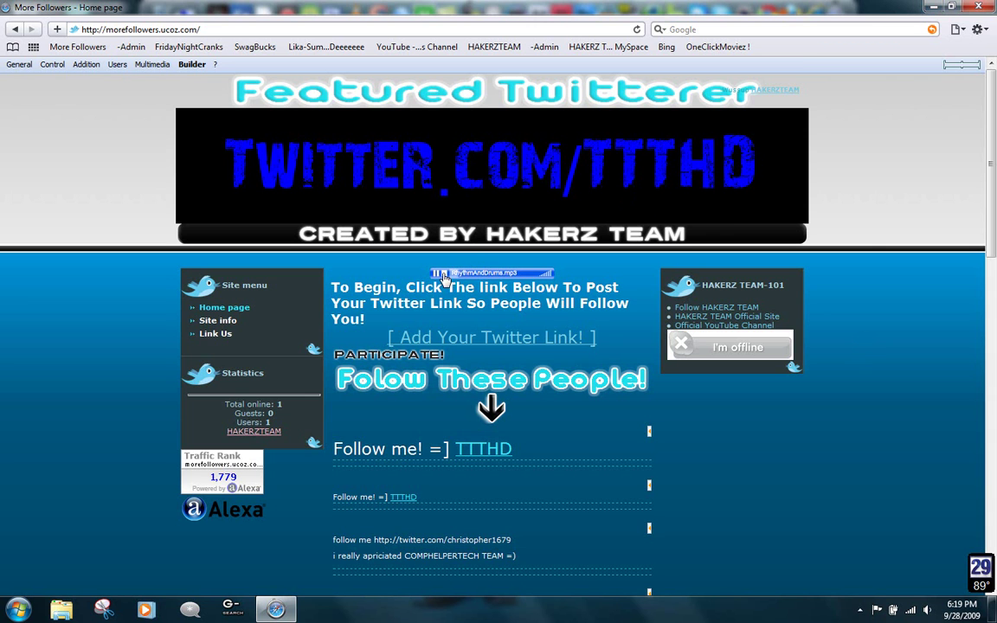
Minimize the browser, launch Skype and open its Options window.
{"action": "left_click", "coordinate": [933, 6]}
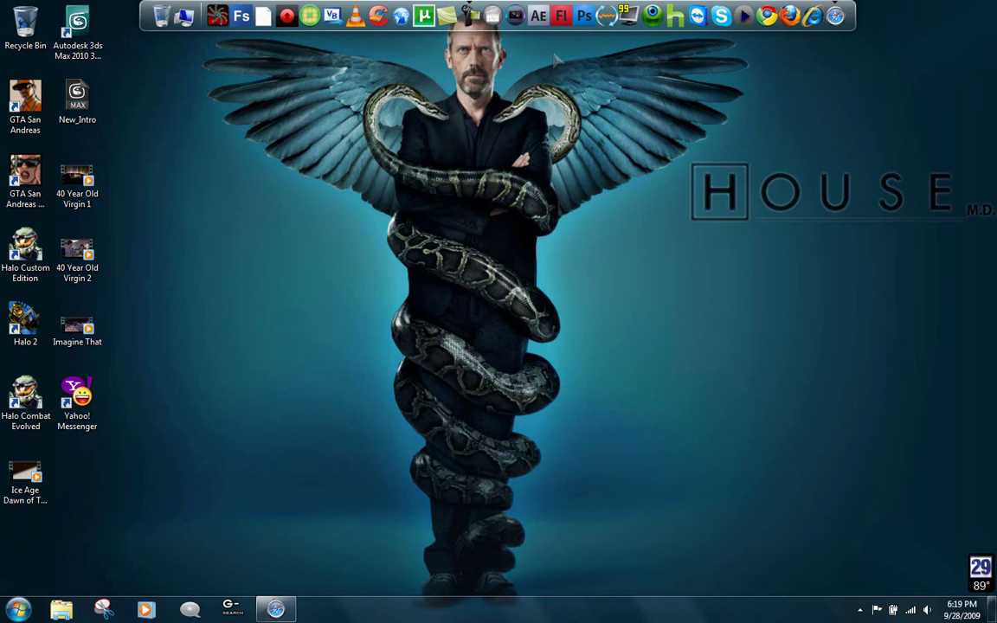
{"action": "left_click", "coordinate": [719, 34]}
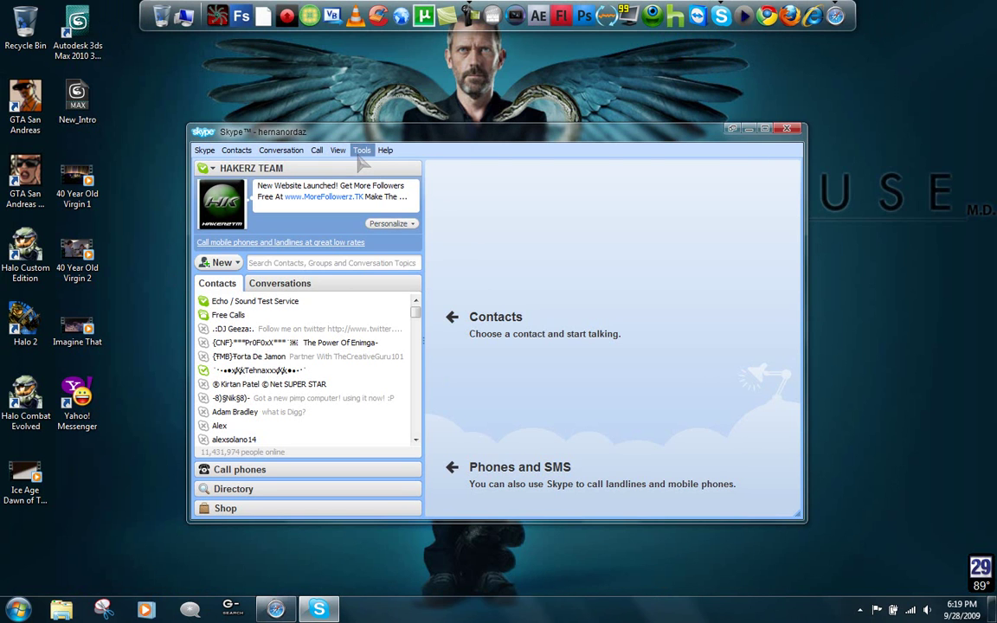
{"action": "left_click", "coordinate": [364, 151]}
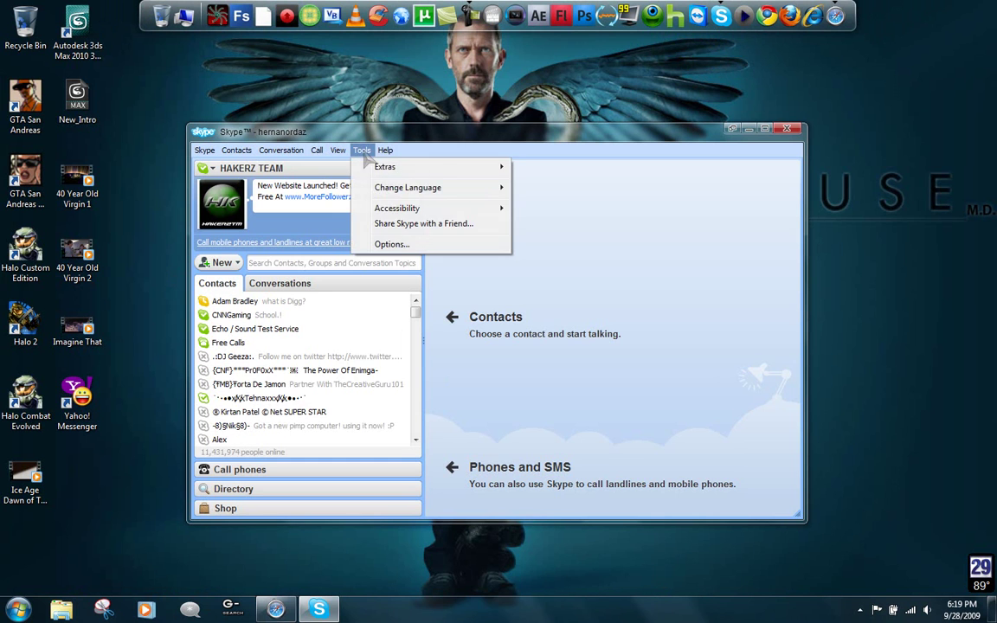
{"action": "left_click", "coordinate": [391, 243]}
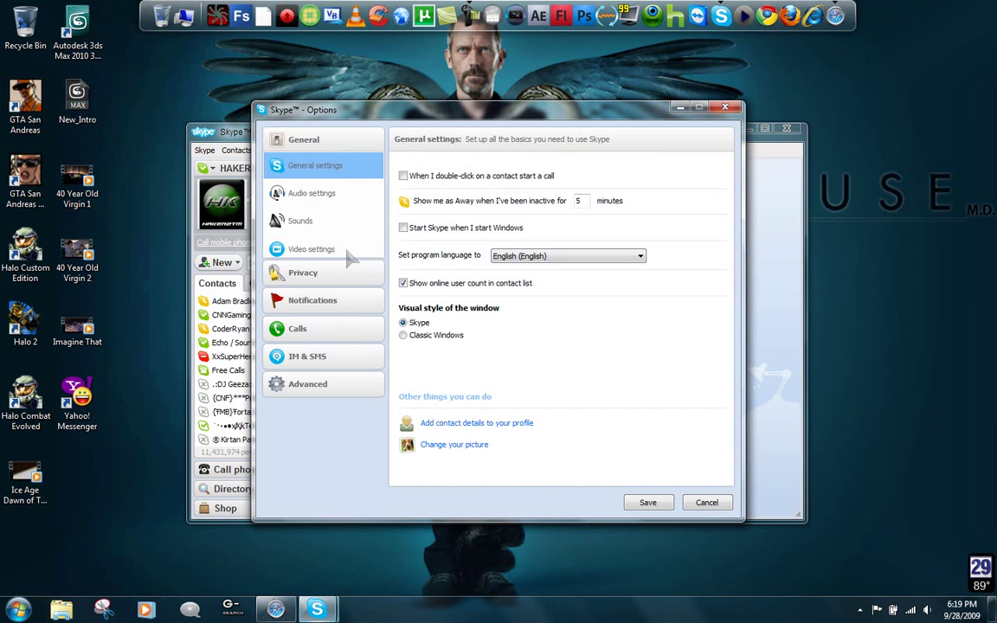
In Skype's advanced privacy settings, turn off "Allow my online status to be shown on the web" and save.
{"action": "left_click", "coordinate": [303, 278]}
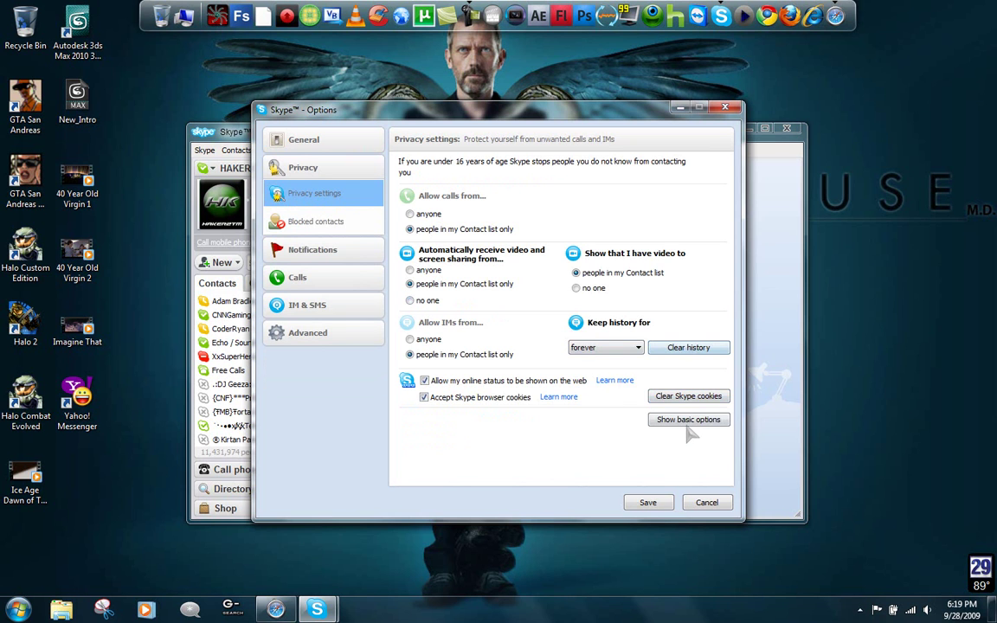
{"action": "left_click", "coordinate": [688, 421]}
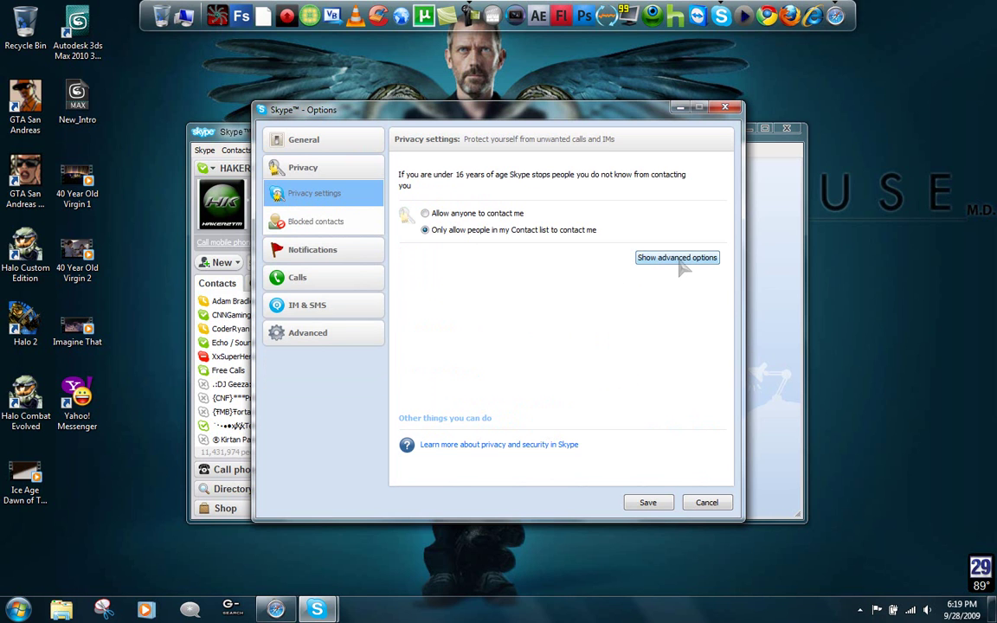
{"action": "left_click", "coordinate": [677, 259]}
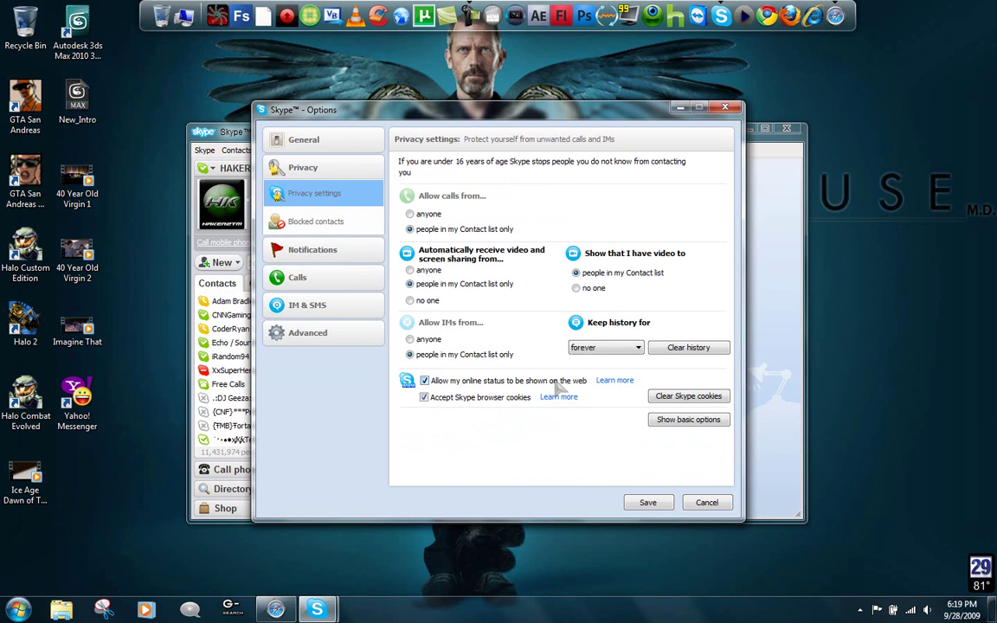
{"action": "left_click", "coordinate": [450, 383]}
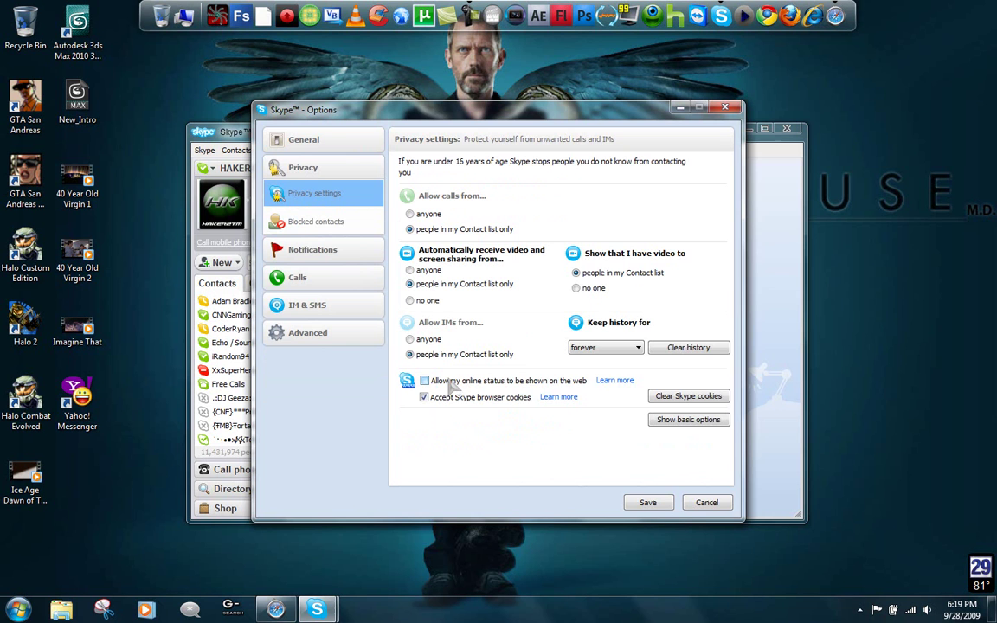
{"action": "left_click", "coordinate": [651, 505]}
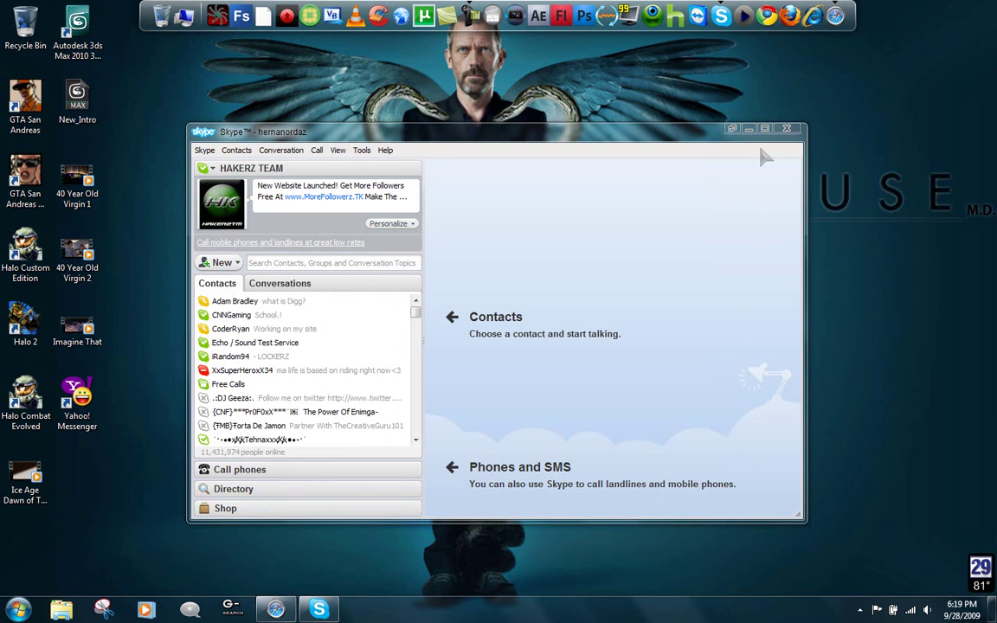
Close the Skype window and switch back to the More Followers page in Safari.
{"action": "left_click", "coordinate": [787, 128]}
{"action": "mouse_move", "coordinate": [275, 609]}
{"action": "left_click", "coordinate": [232, 537]}
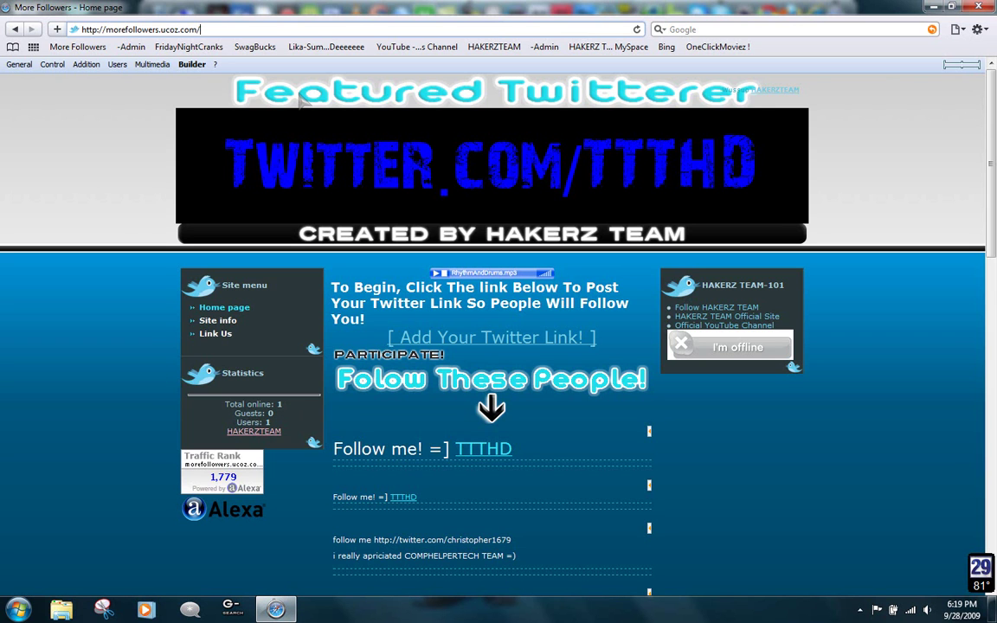
Reload the More Followers page to check the Skype status button and pause the RhythmAndDrums.mp3 player.
{"action": "key", "text": "Return"}
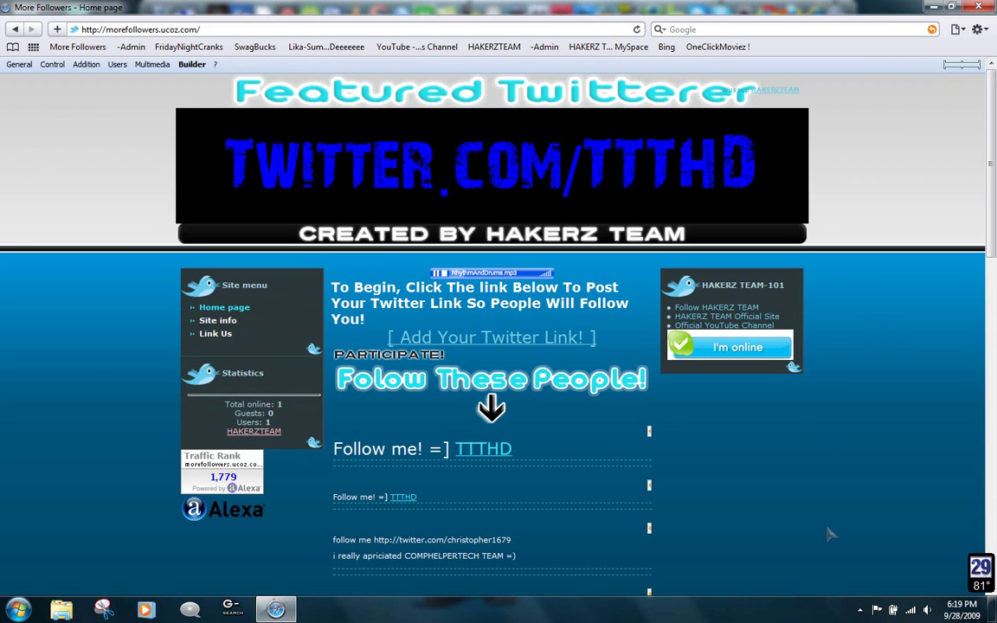
{"action": "left_click", "coordinate": [860, 609]}
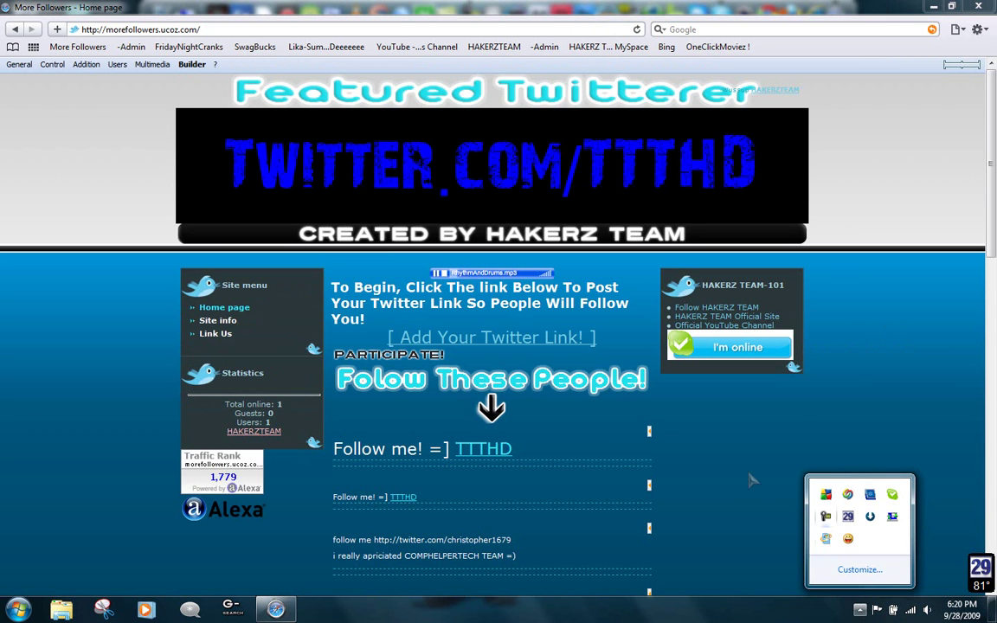
{"action": "left_click", "coordinate": [398, 244]}
{"action": "left_click", "coordinate": [436, 272]}
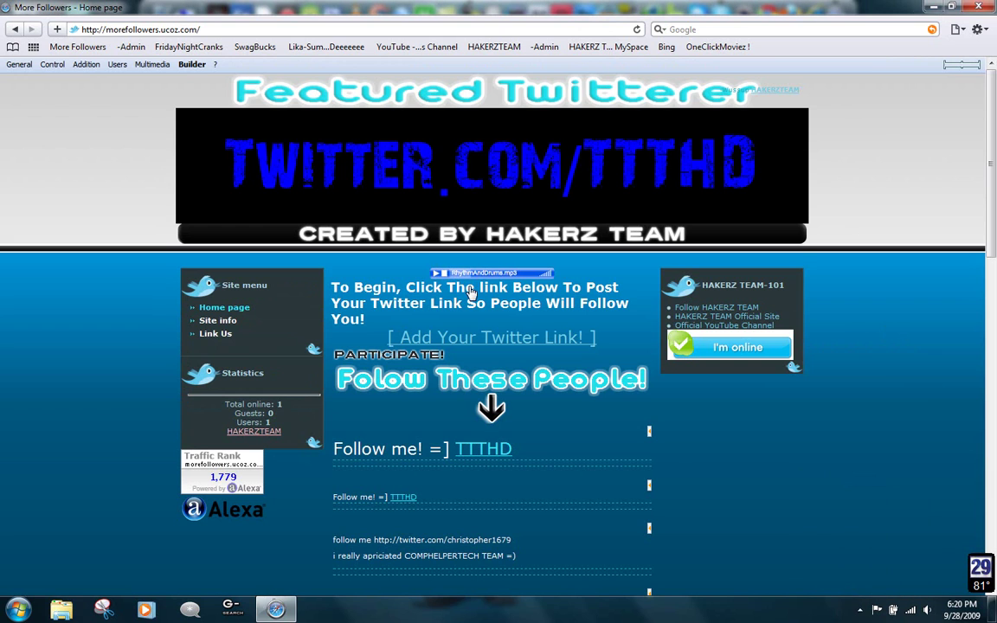
Quit the Skype application running in the background and return to the More Followers page.
{"action": "left_click", "coordinate": [860, 610]}
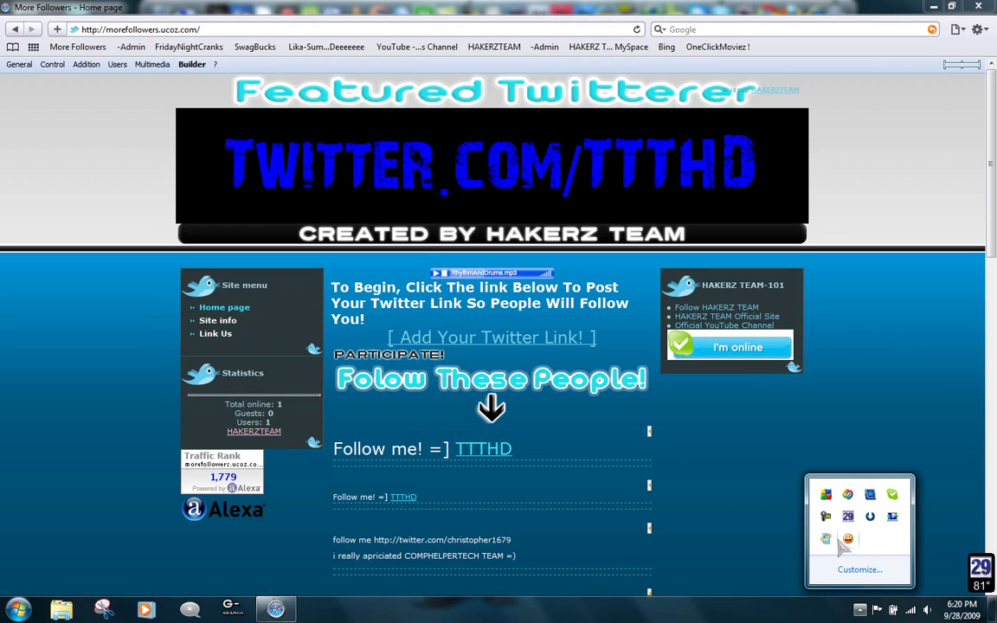
{"action": "right_click", "coordinate": [892, 494]}
{"action": "left_click", "coordinate": [900, 542]}
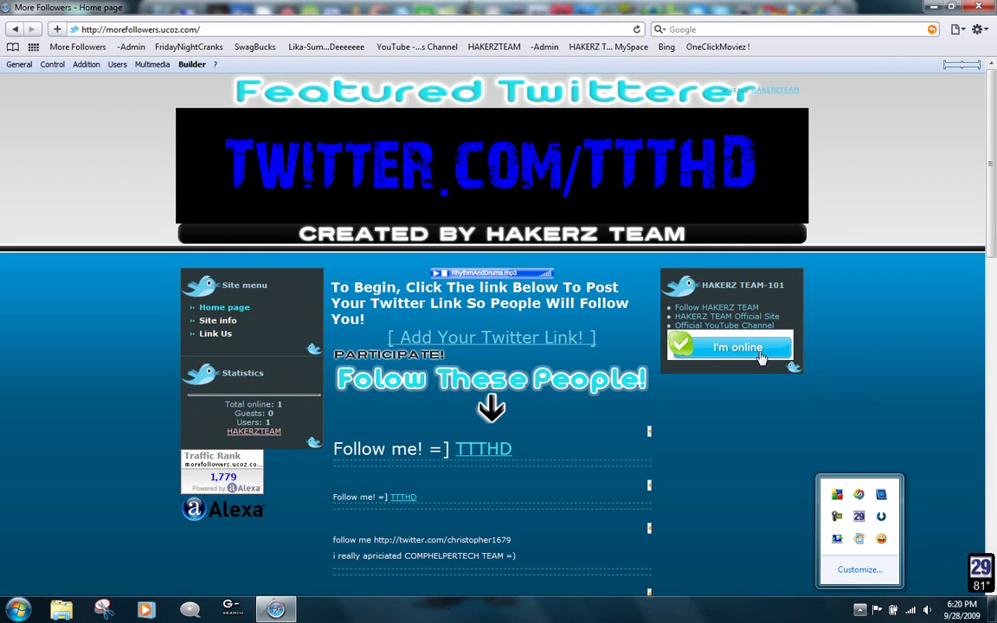
{"action": "left_click", "coordinate": [852, 353]}
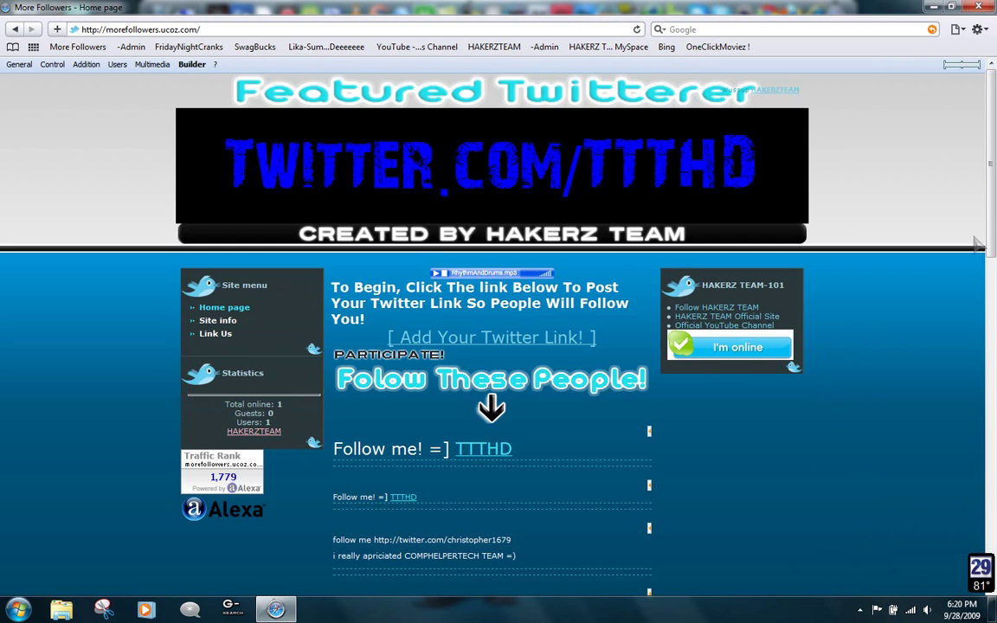
Test the page's "I'm online" Skype button, and close both the Skype window and the browser.
{"action": "left_click", "coordinate": [712, 349]}
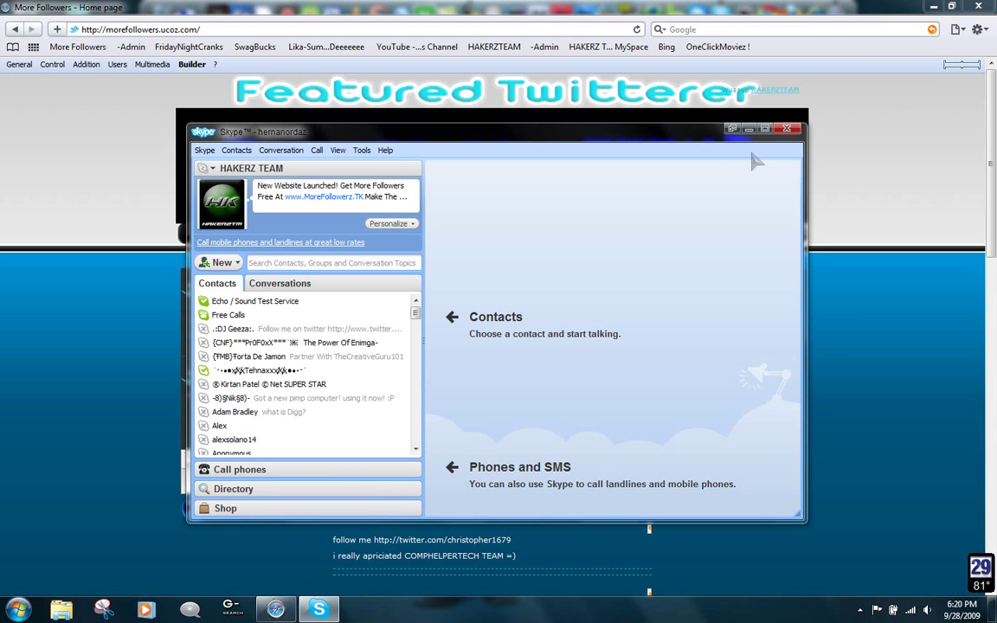
{"action": "left_click", "coordinate": [786, 128]}
{"action": "left_click", "coordinate": [978, 7]}
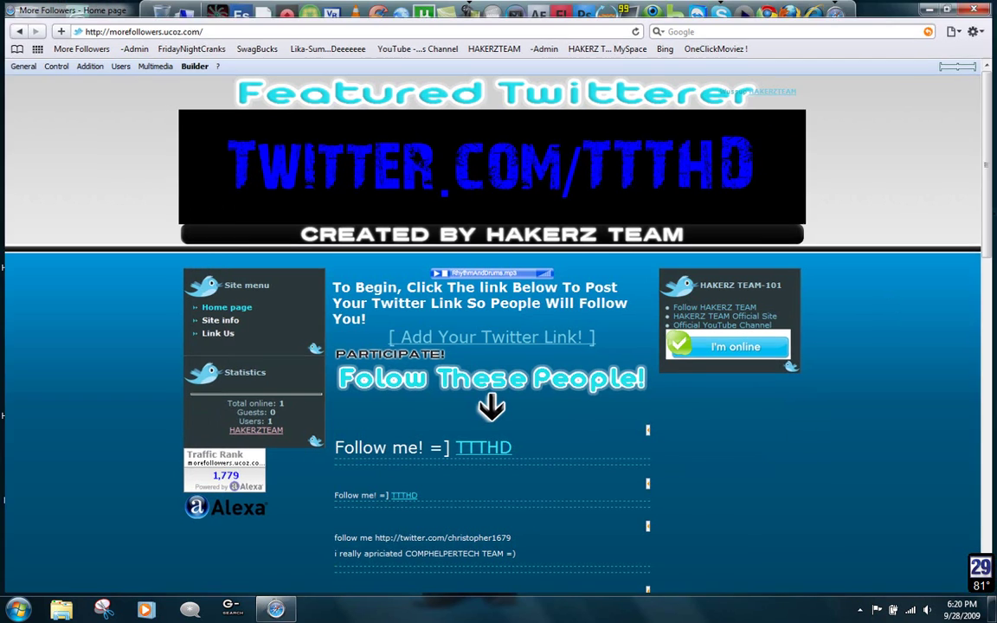